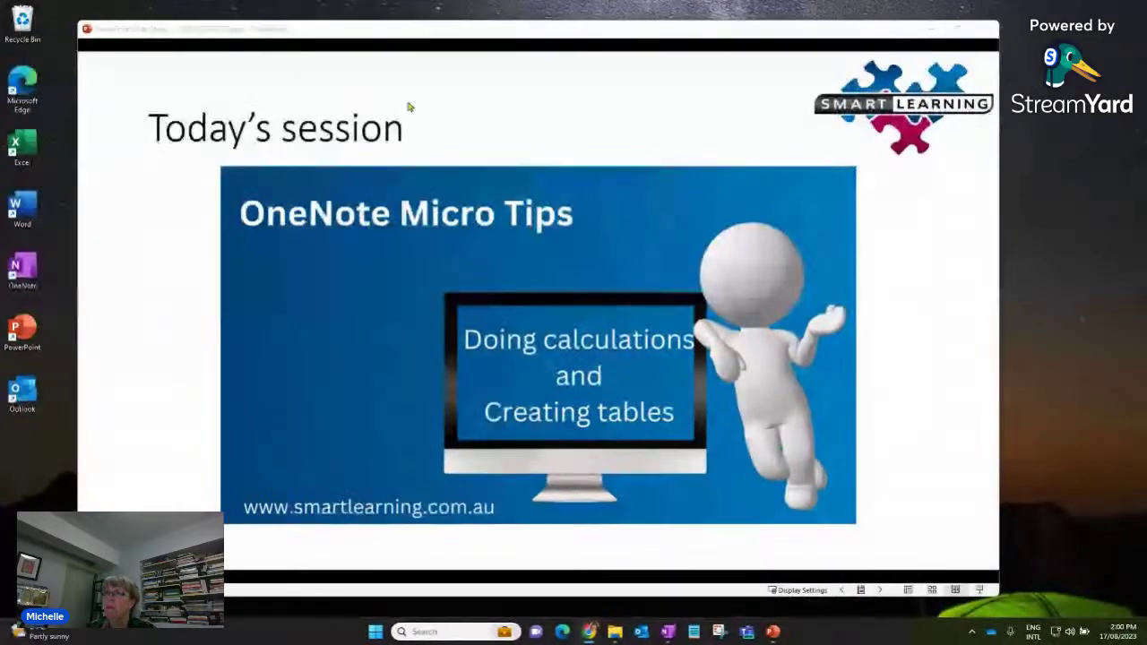
Advance the slide show to the OneNote slide, then bring OneNote's Calculations page to the front and reposition its window.
key("Right")
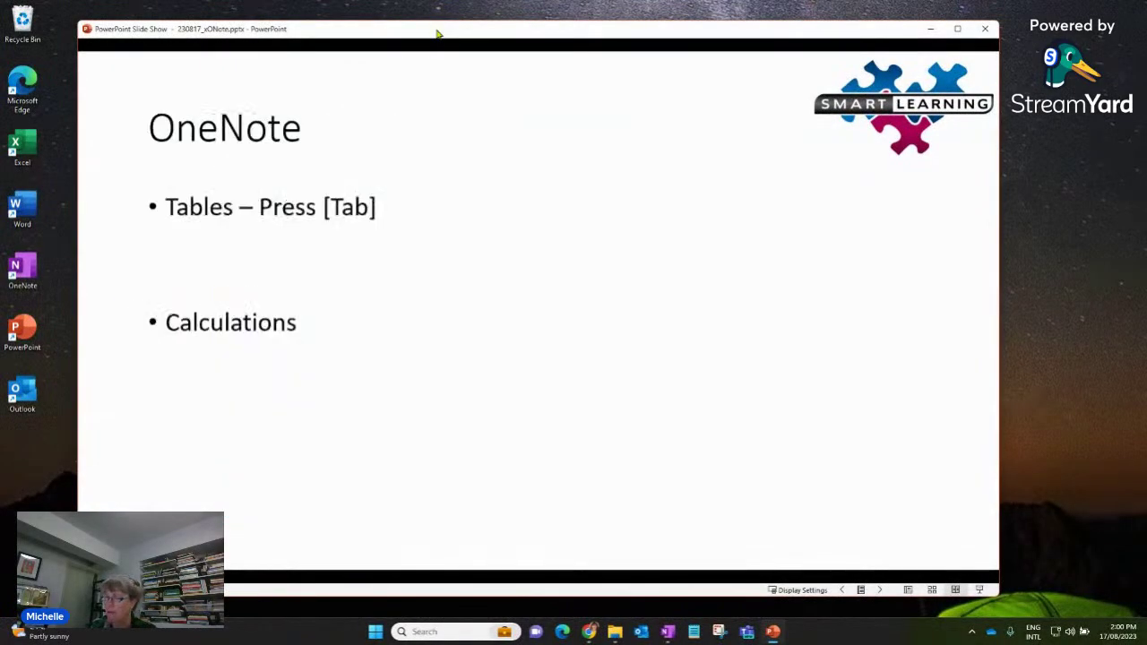
left_click(667, 632)
left_click_drag(405, 93, 392, 59)
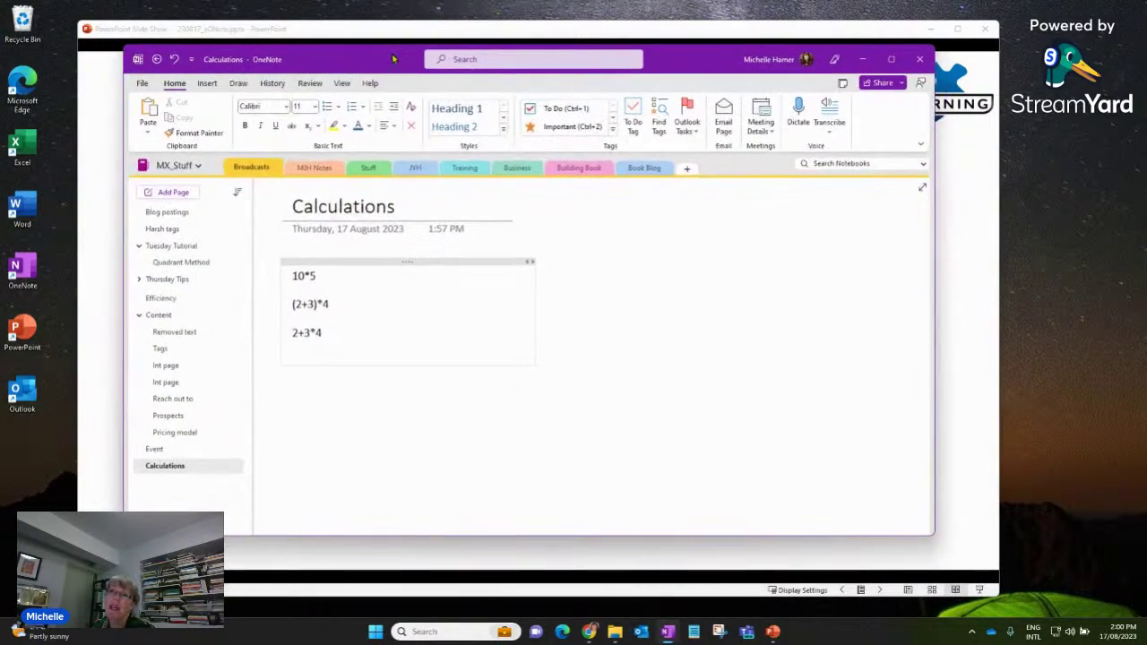
Add the calculation 10*5= on a new line below the existing expressions and have it evaluated.
left_click(377, 358)
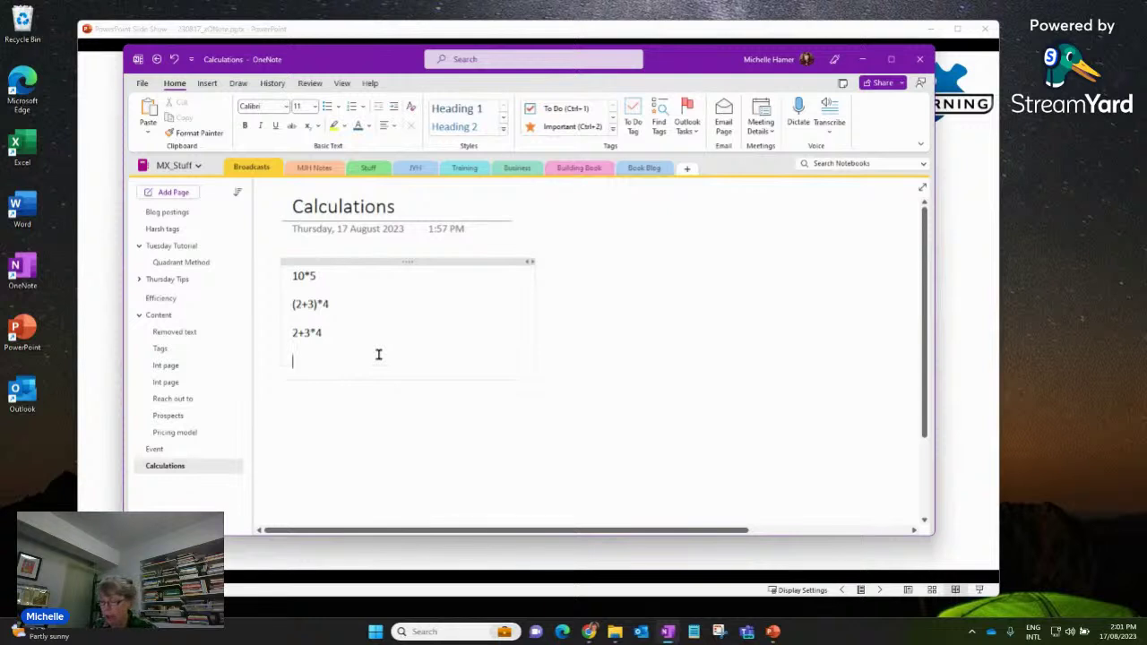
type("10")
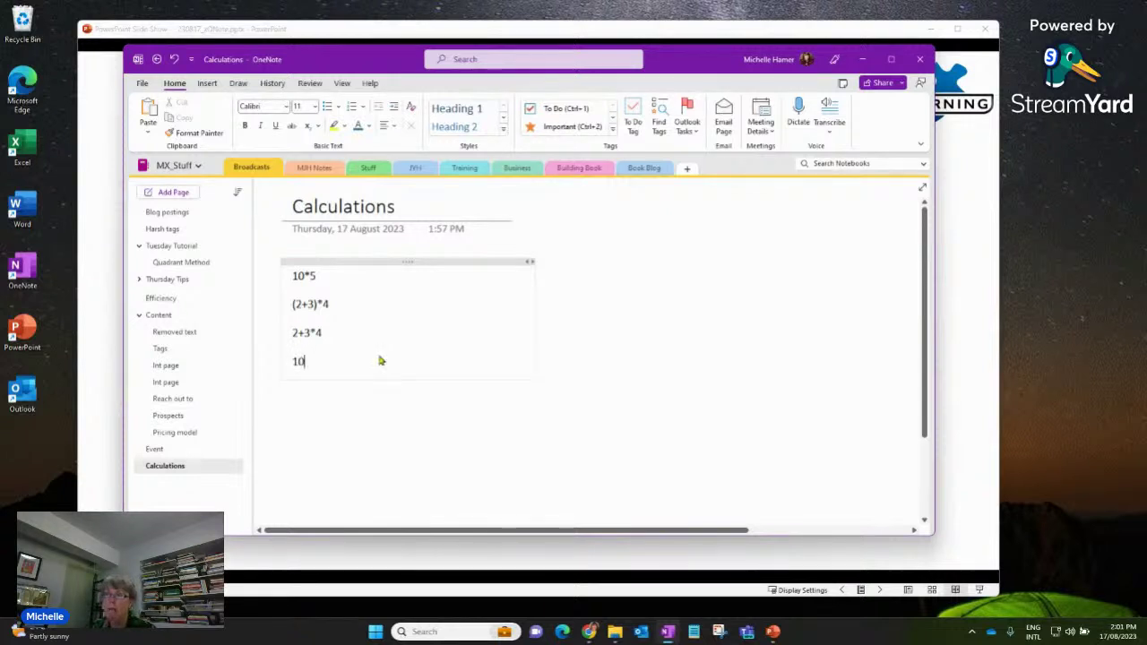
type("*5")
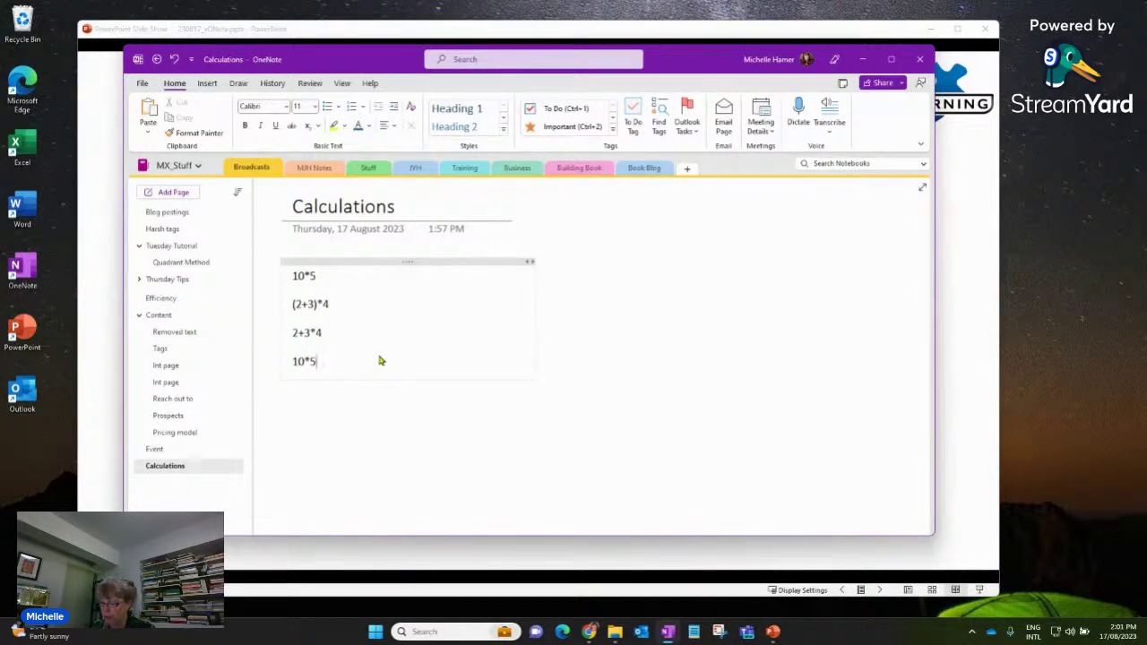
type("=50")
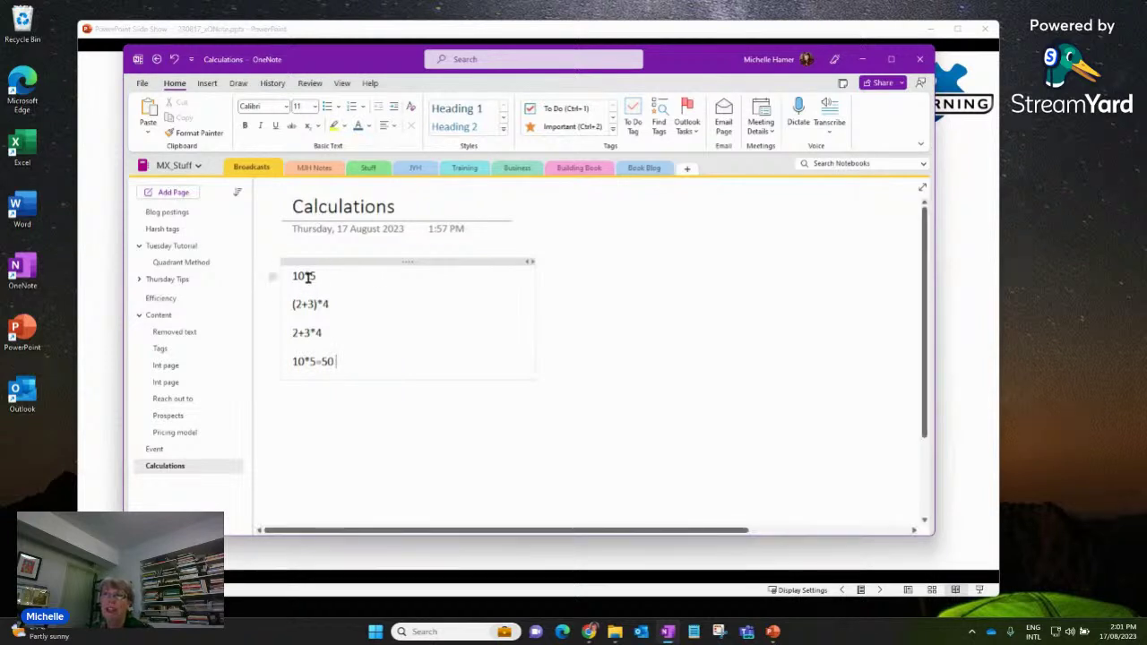
Change the first expression to the division 10/5 and have it evaluated with an equals sign.
left_click(344, 278)
key("BackSpace")
key("BackSpace")
type("/5")
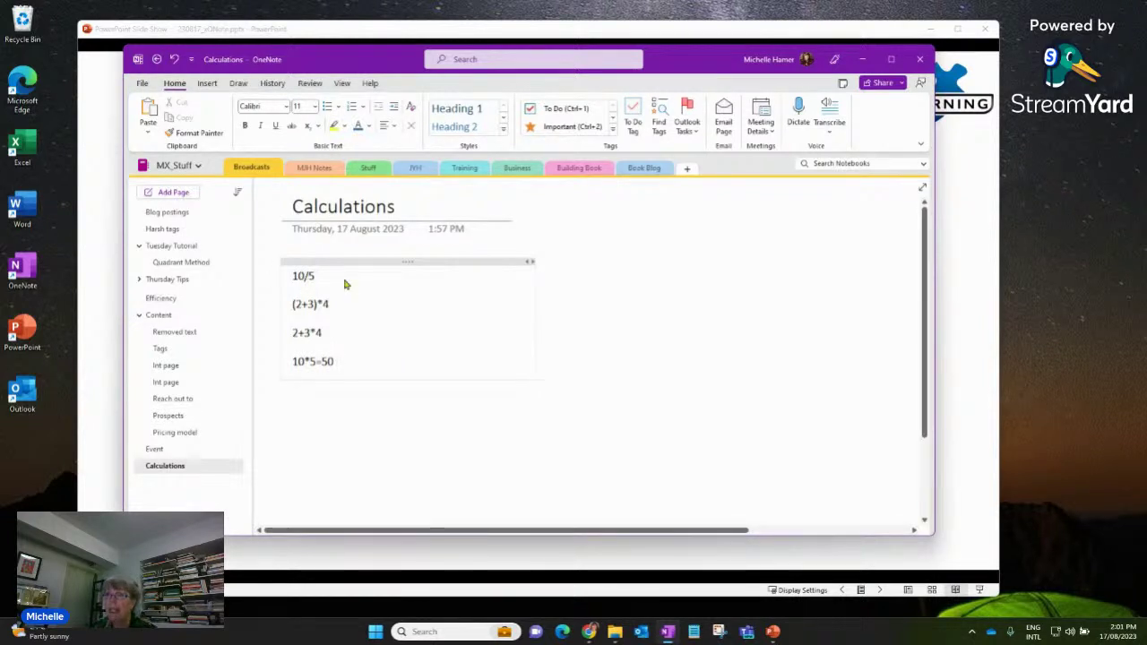
type("=")
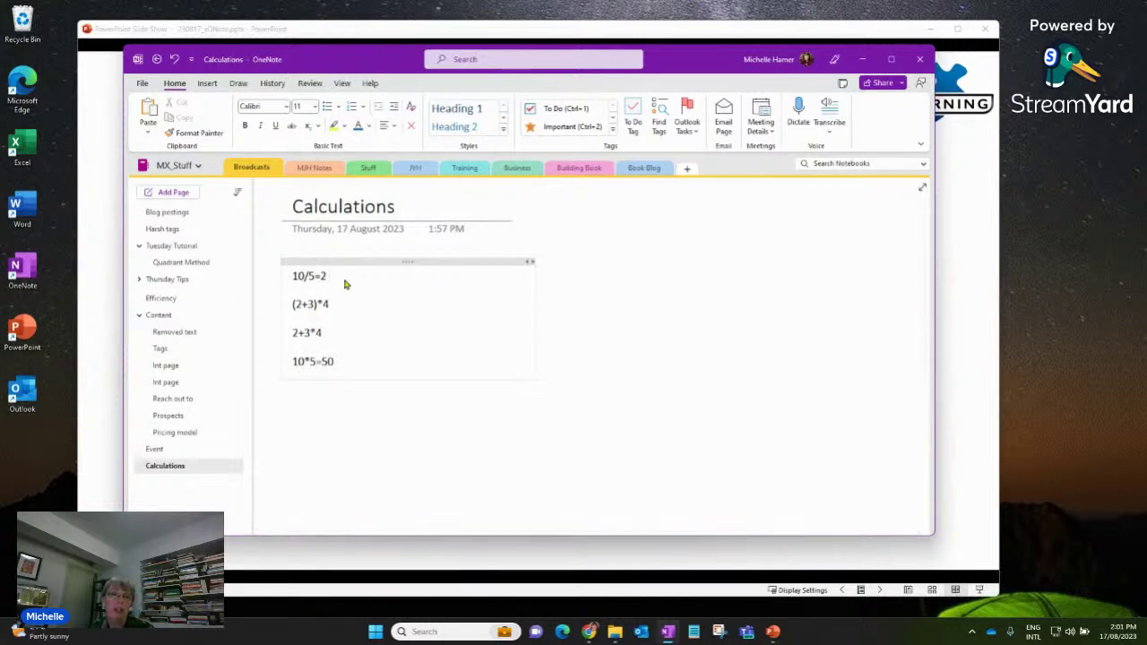
Evaluate the (2+3)*4 and 2+3*4 expressions by ending each with an equals sign.
key("Down")
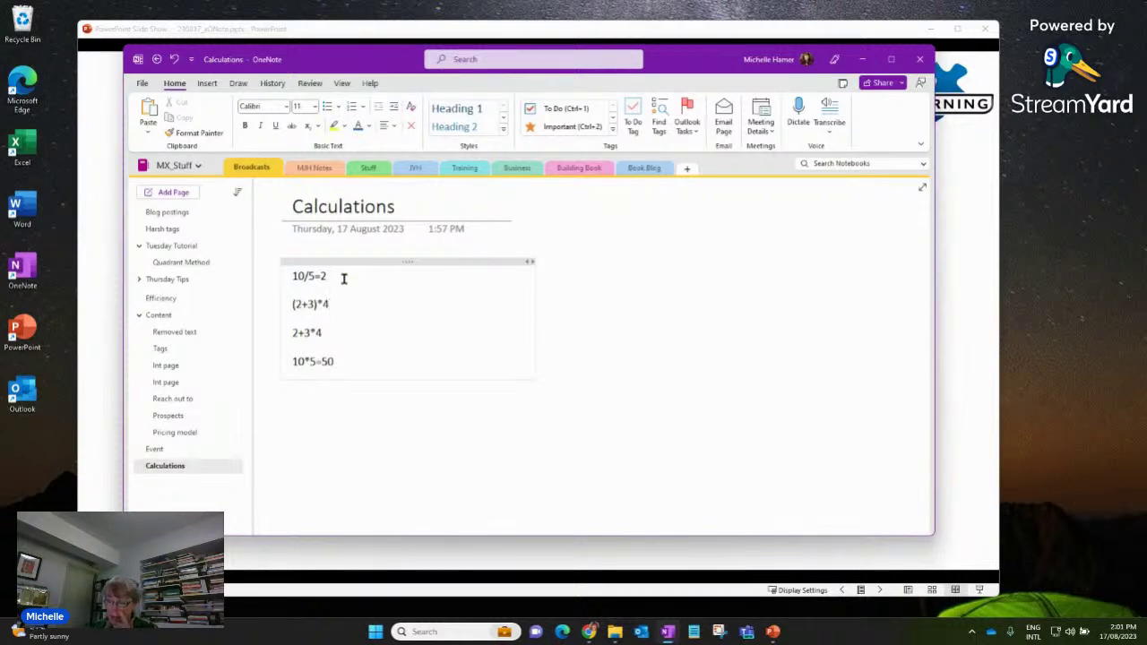
type("=20")
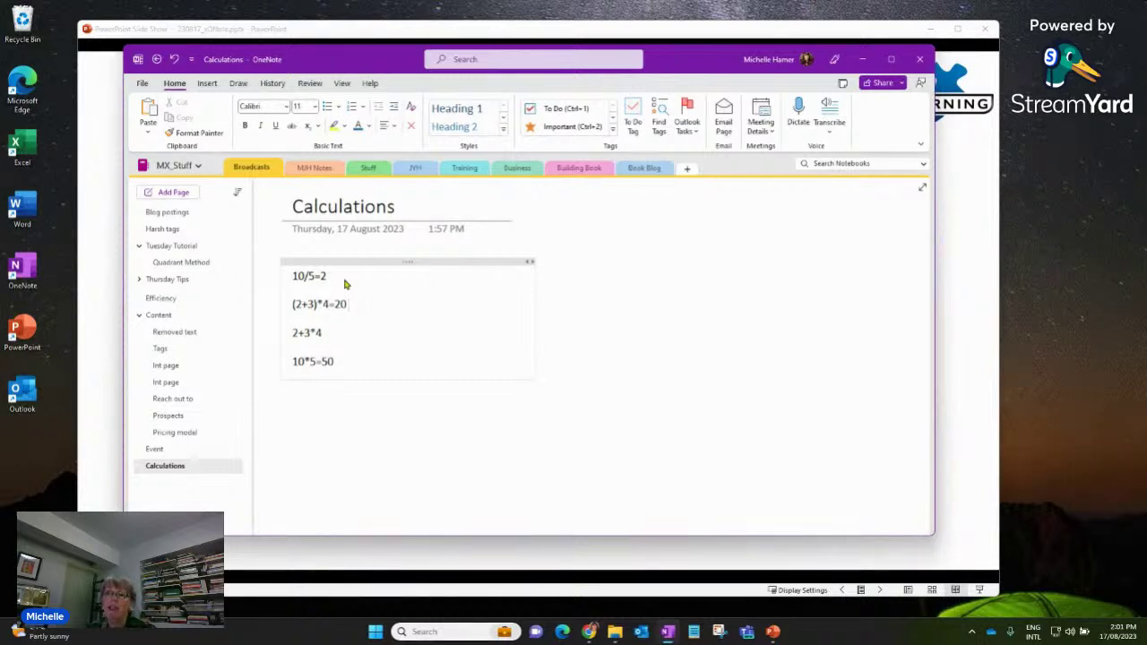
key("Down")
type("2+3*4")
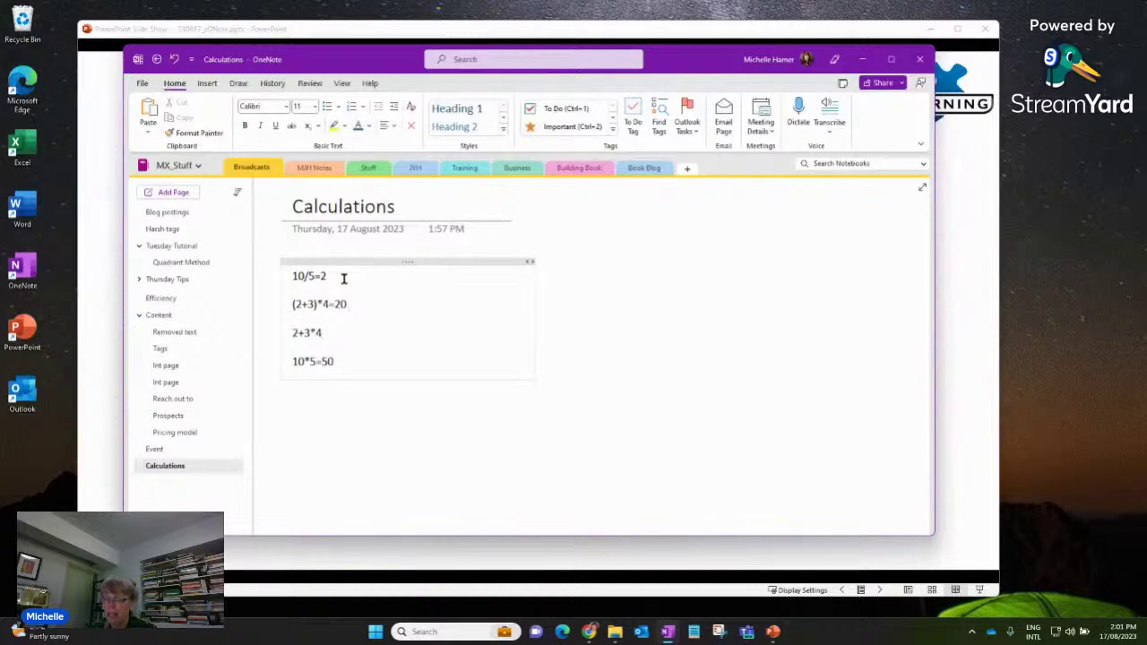
type("=14")
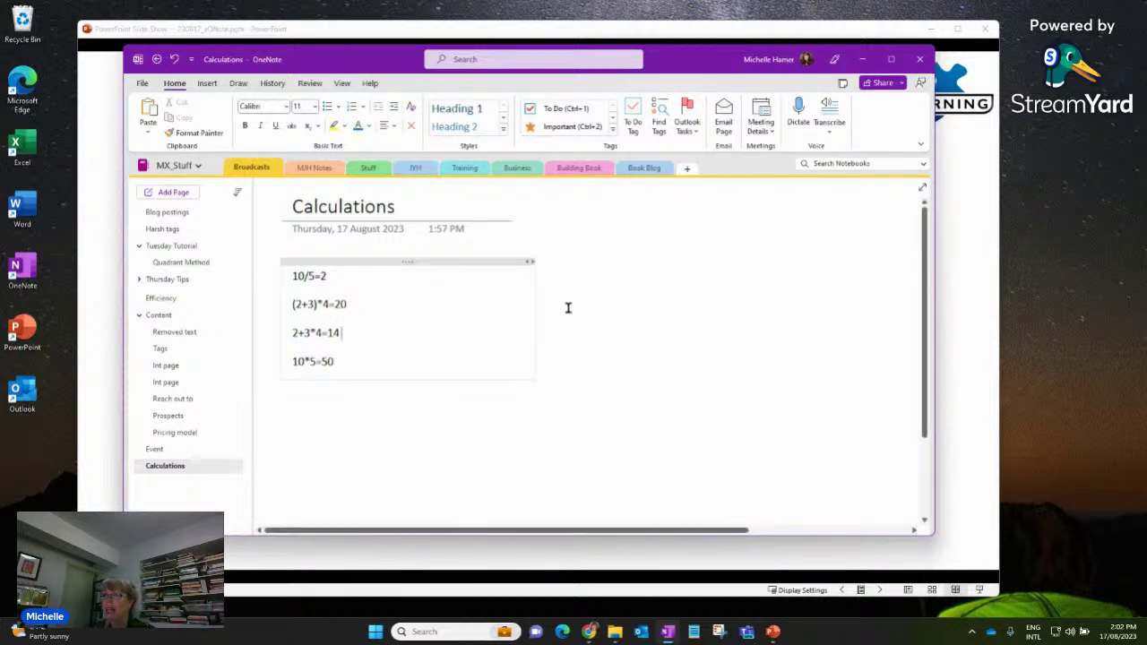
Narrow the calculations note container and start a new note beside it with the text "meeting".
left_click_drag(533, 328, 395, 327)
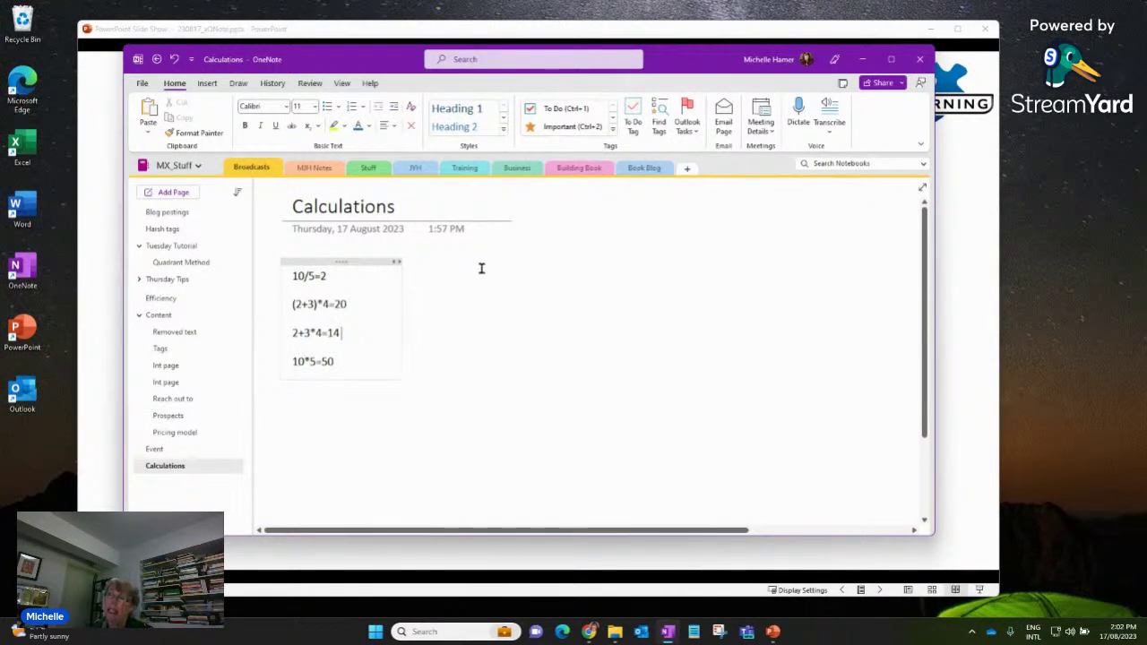
left_click(484, 274)
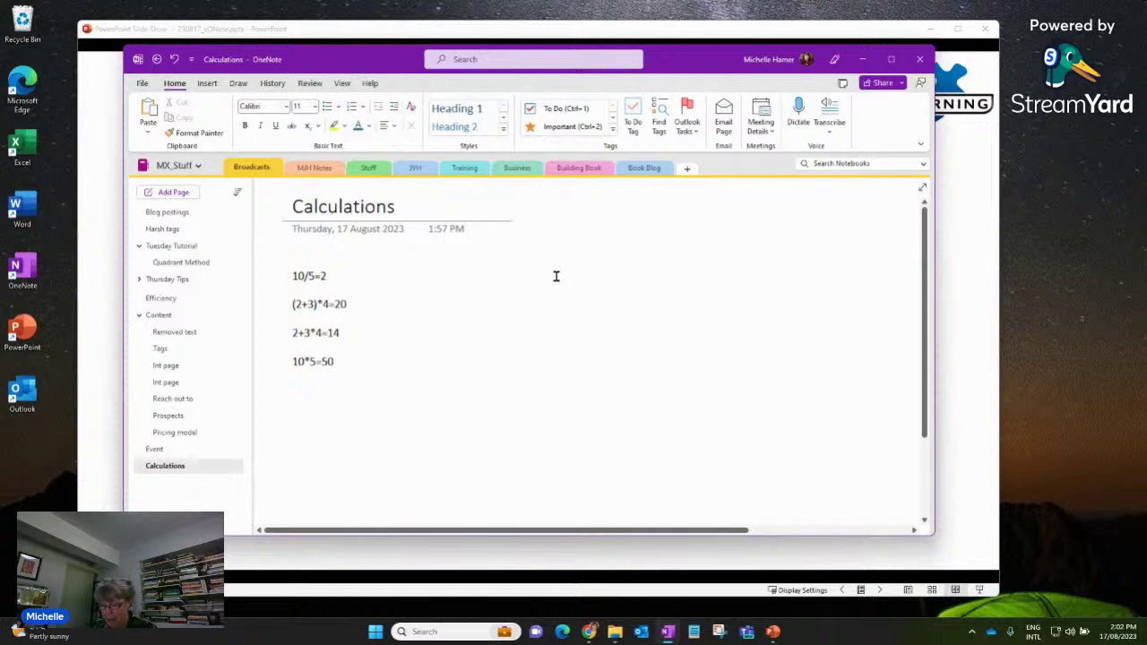
type("meeteing")
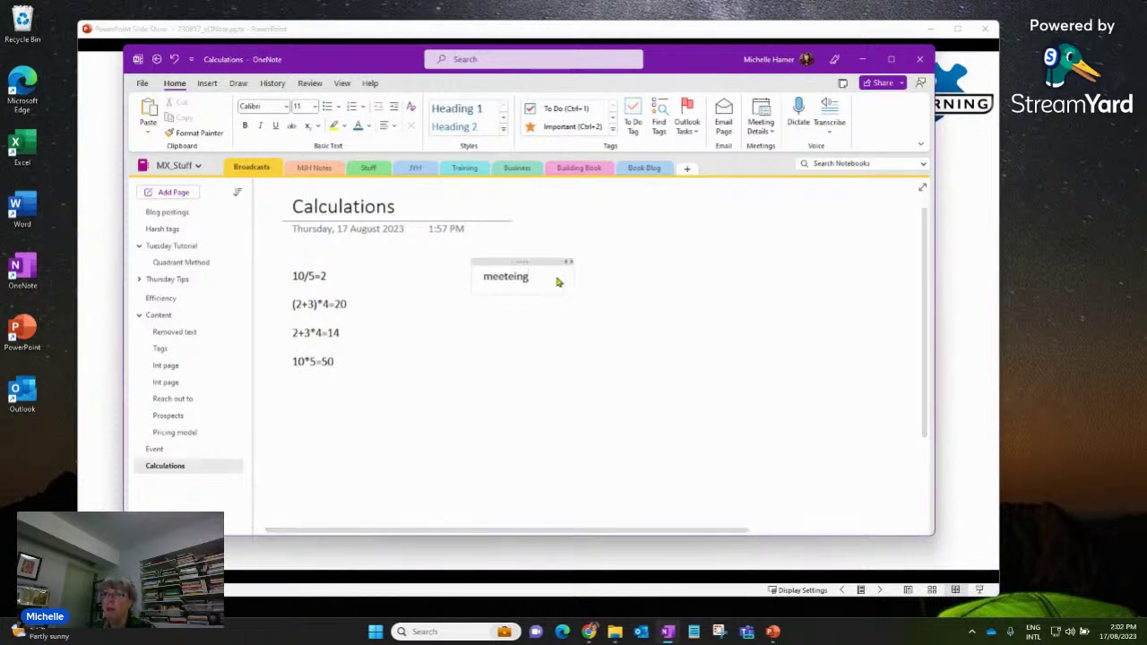
key("BackSpace")
key("BackSpace")
key("BackSpace")
key("BackSpace")
type("ing")
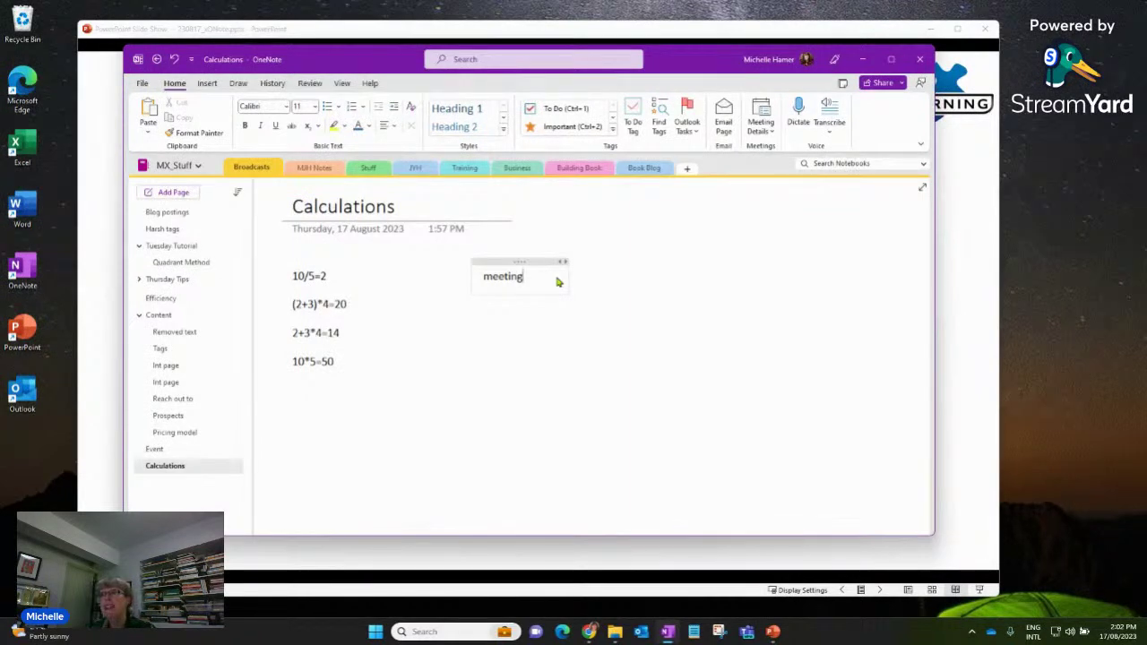
Turn the meeting note into a table with a second column headed "Agenda items" and add an empty second row.
key("Tab")
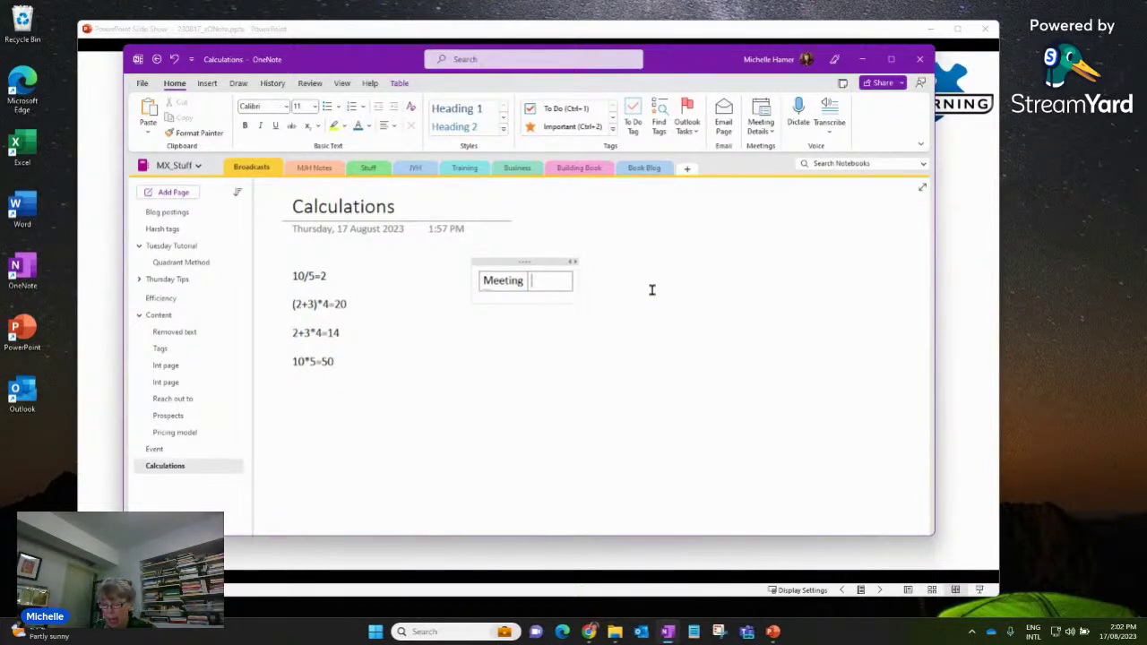
type("Agenda items")
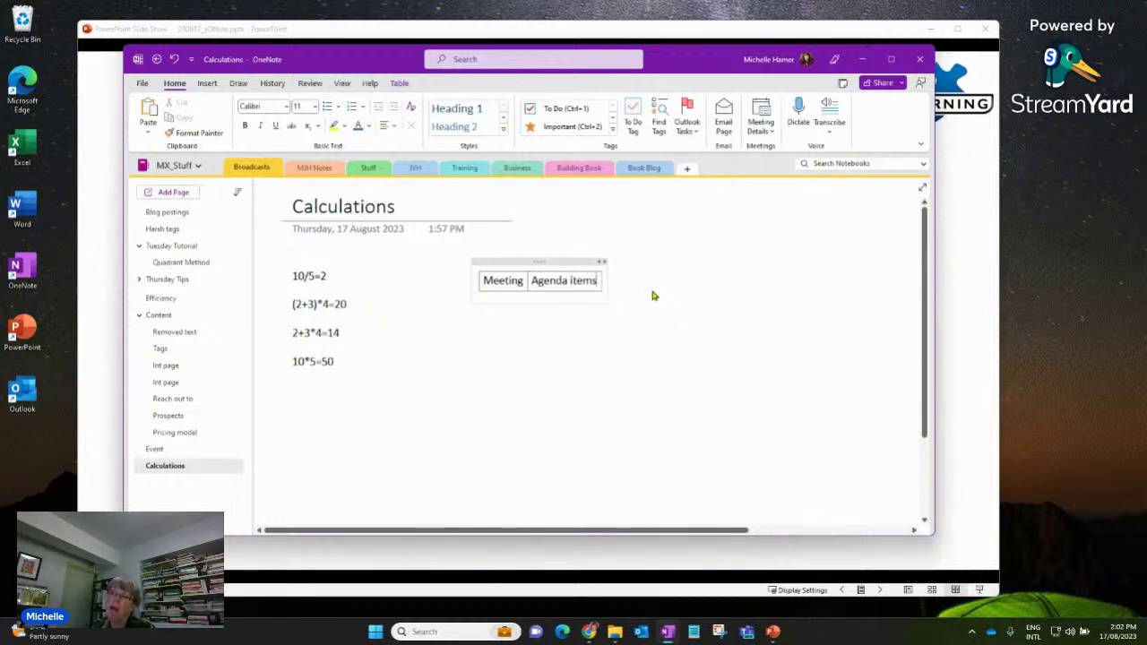
key("Tab")
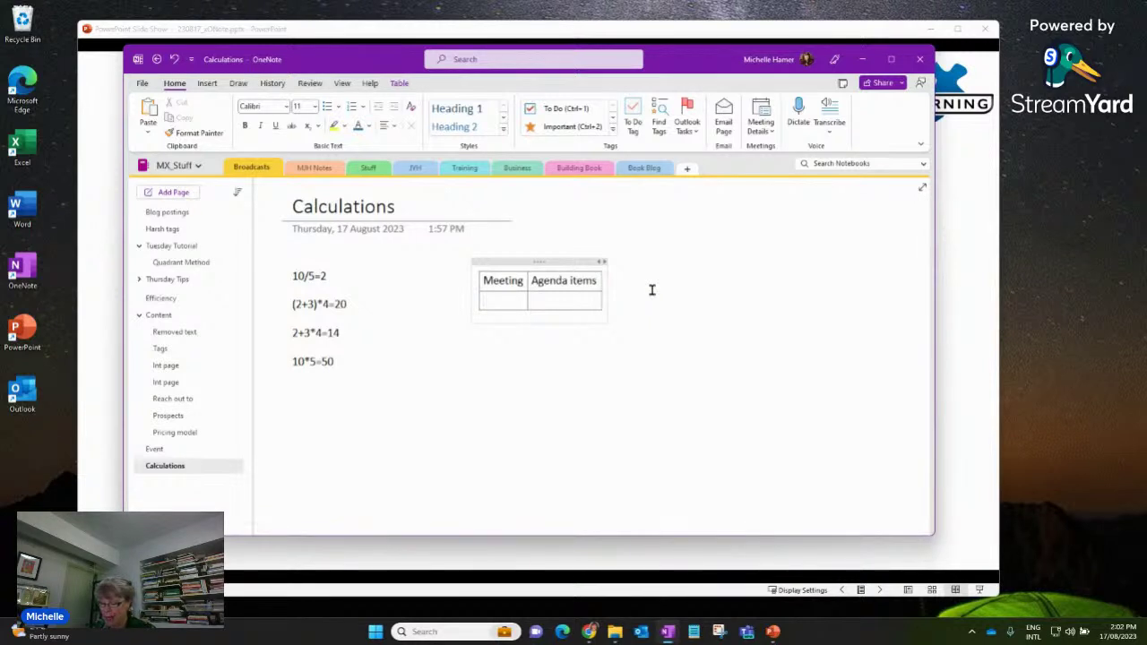
key("Tab")
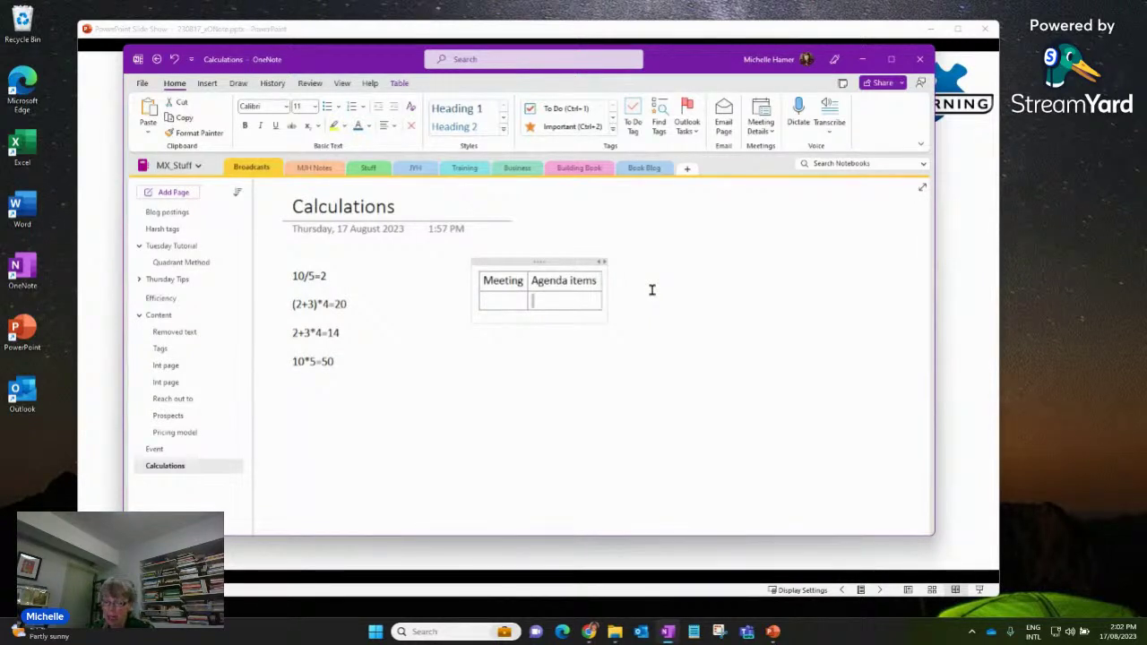
Enter "Askdfjlasjd laksdjf lakdfl asdlkf asdl" as numbered item 1 under Agenda items, and start item 2, indenting it and restoring its level.
type("1. Askdfjlasjd laksdjf la")
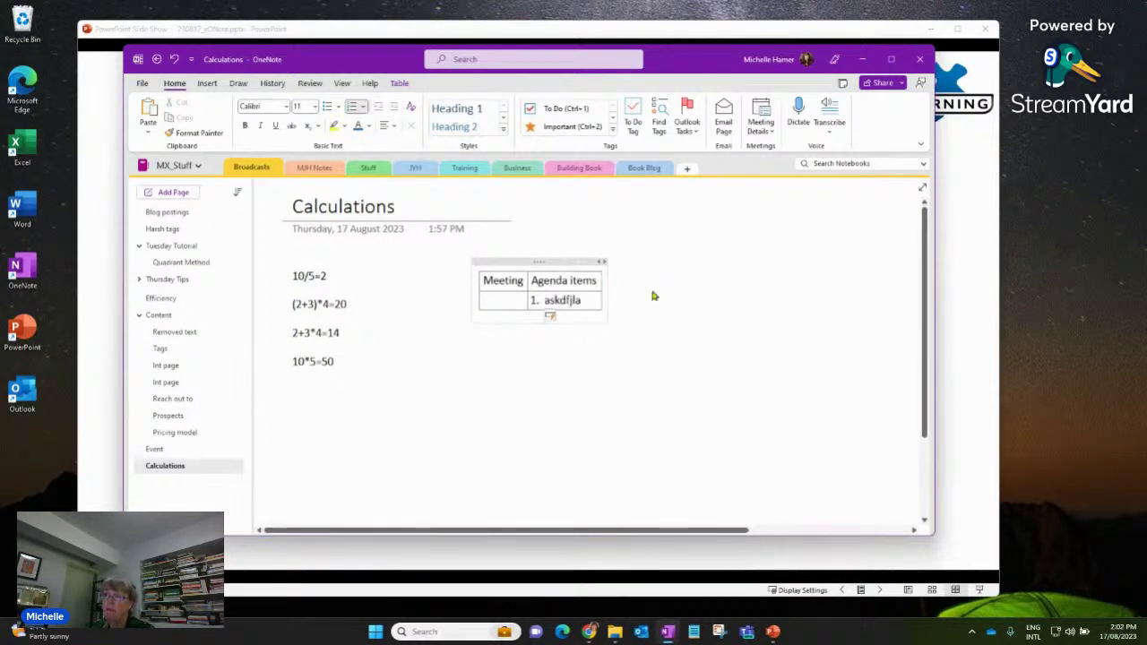
type("kdf asdlkf asdl")
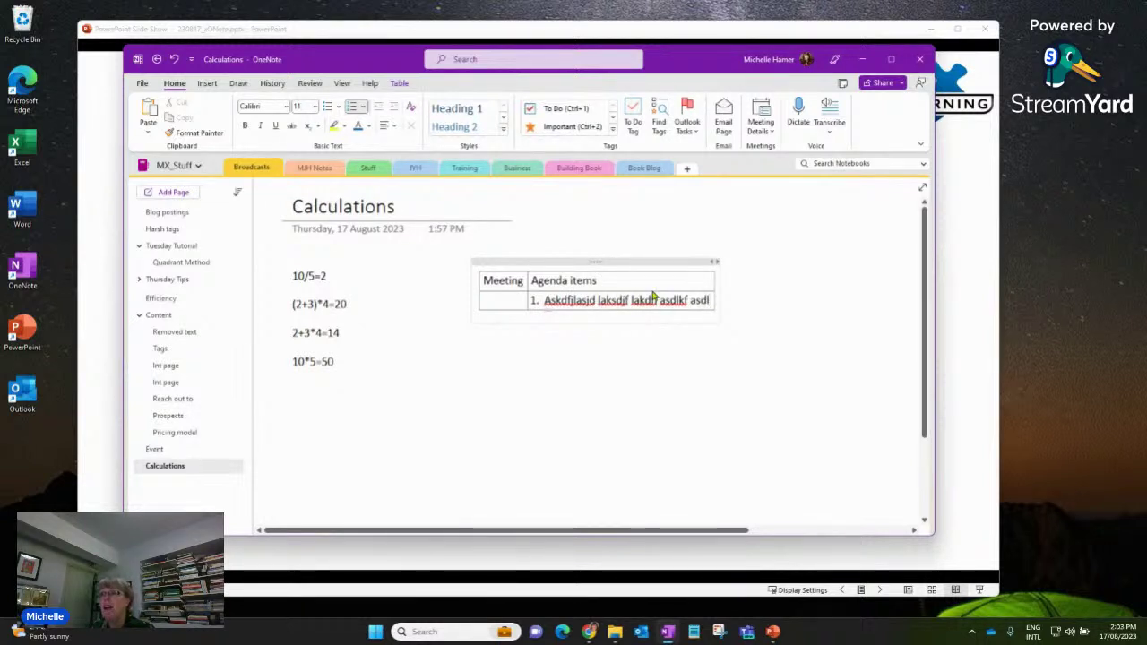
key("Return")
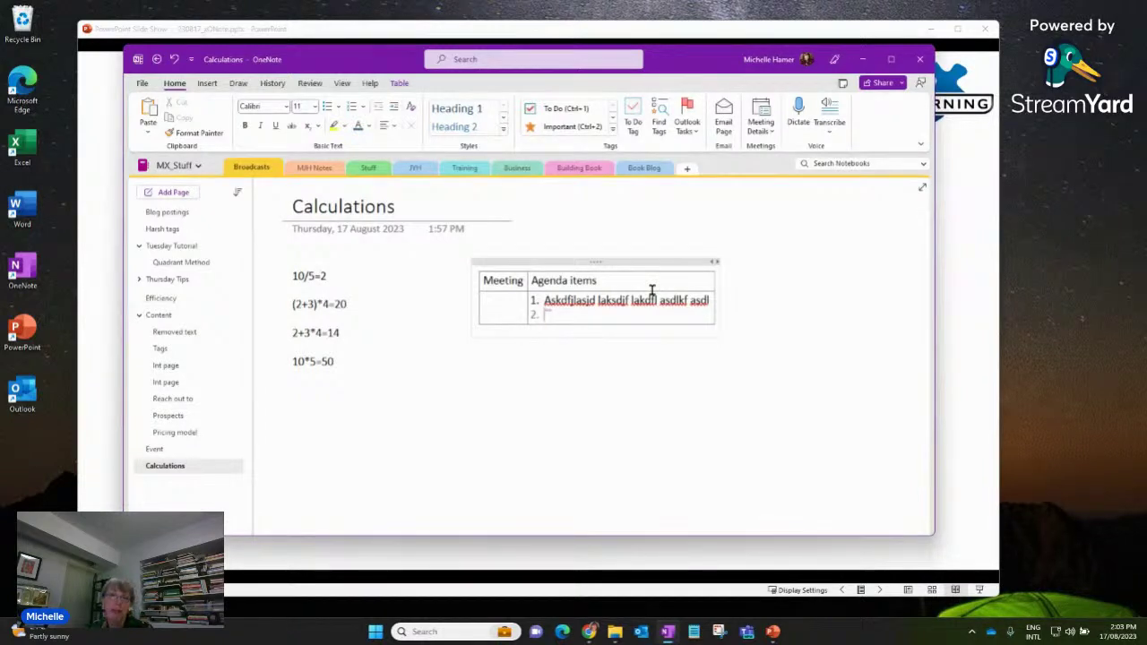
key("Tab")
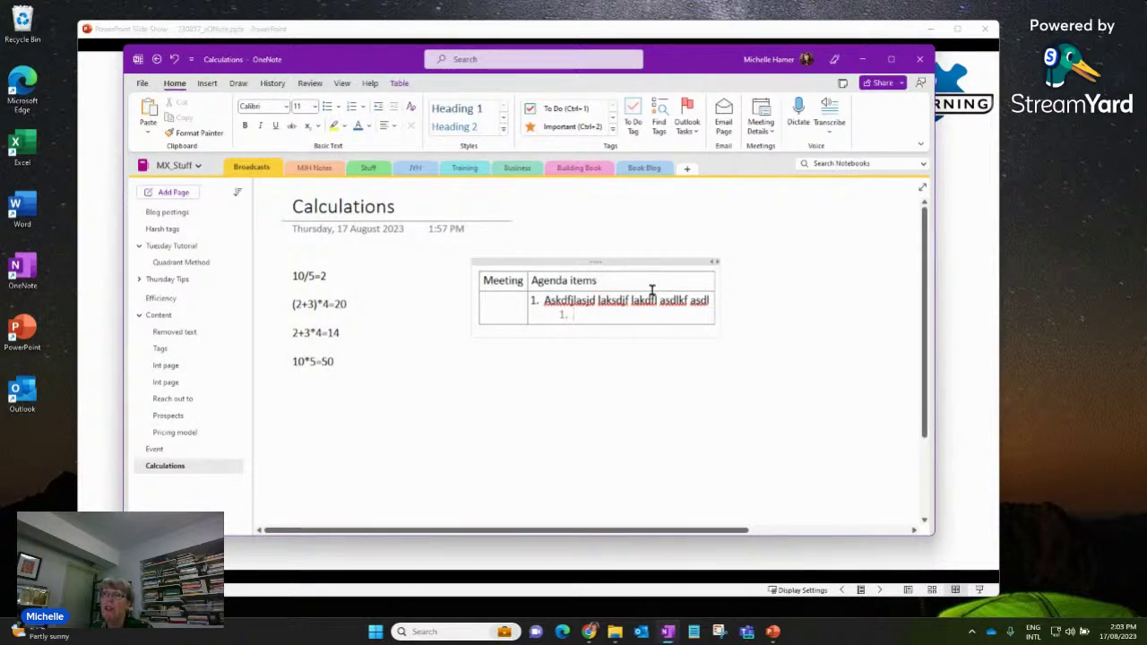
key("shift+Tab")
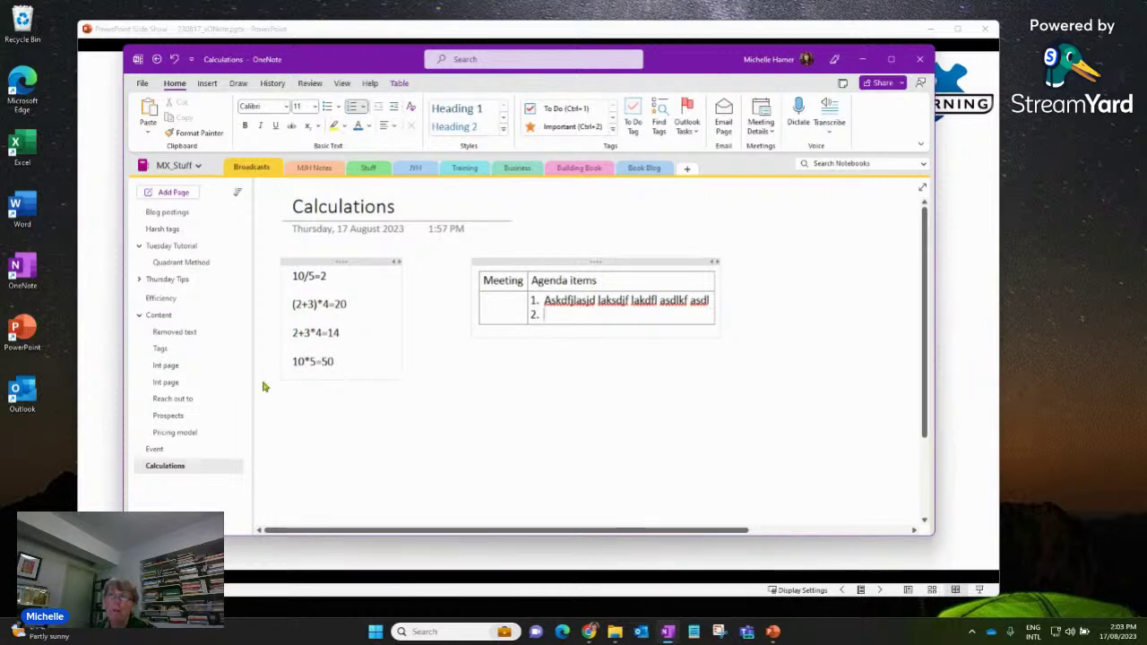
Minimize OneNote to return to the PowerPoint slide show and advance to the Our Program slide.
left_click(861, 60)
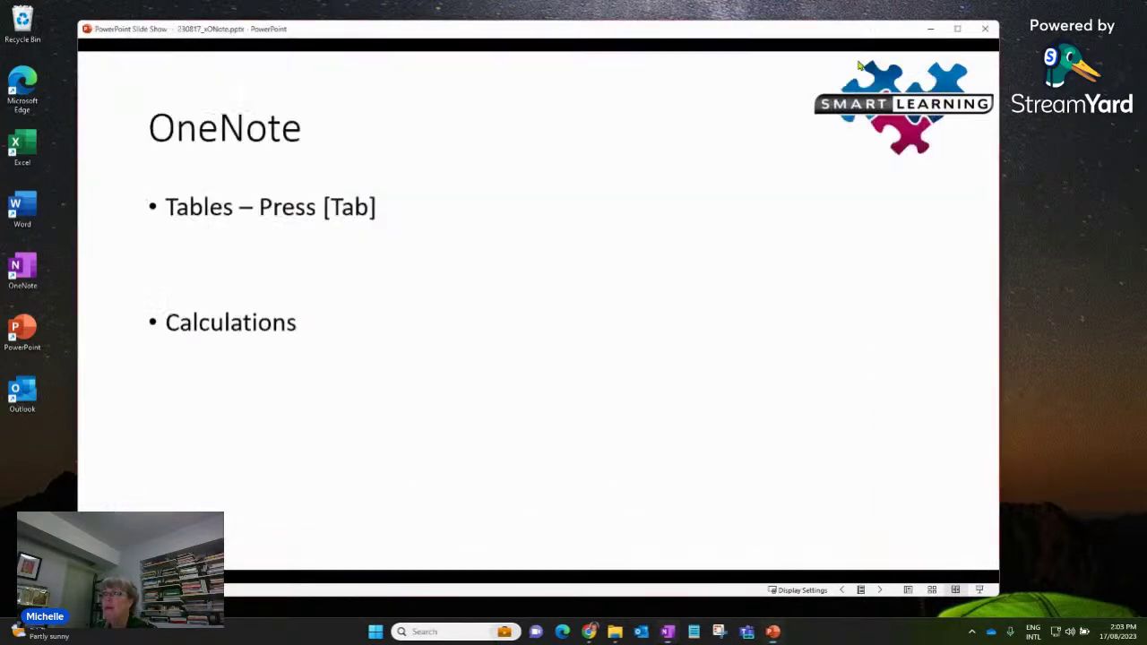
left_click(726, 215)
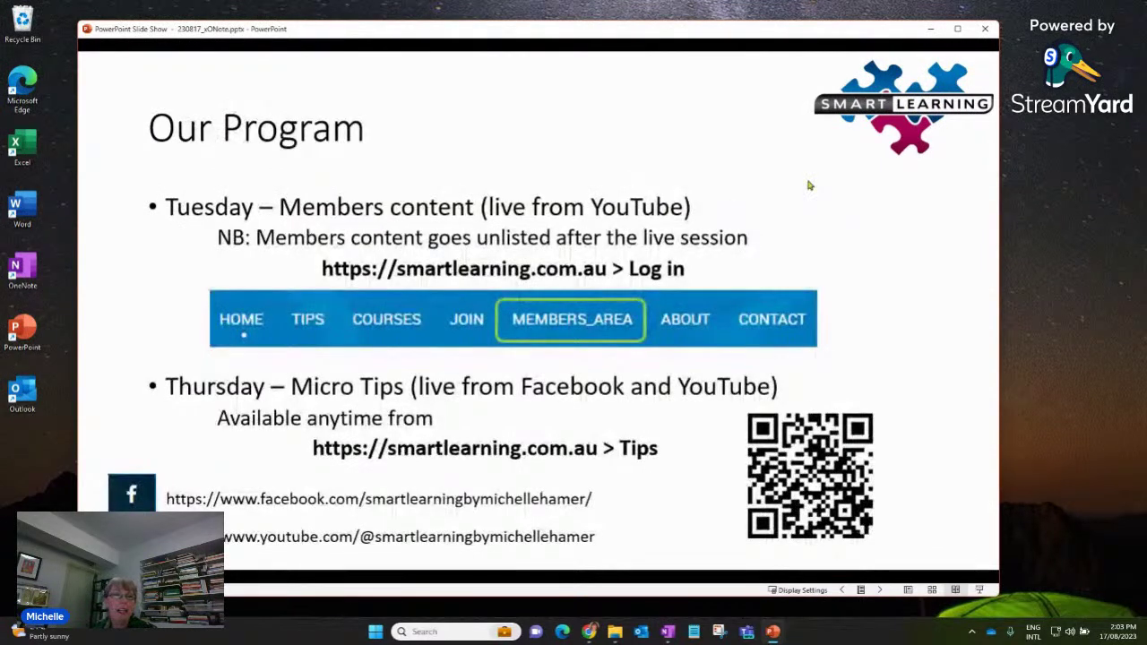